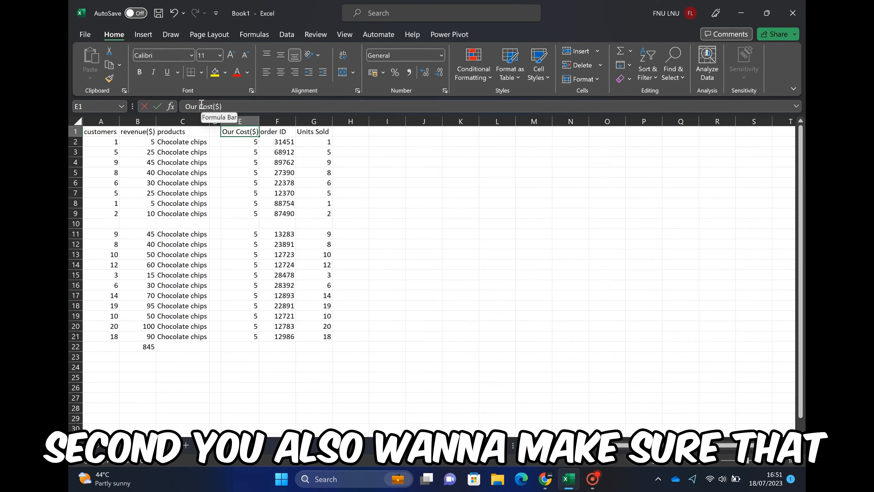
Shorten the header in cell E1 to Cost($)
click(203, 106)
key(BackSpace)
key(BackSpace)
key(BackSpace)
key(BackSpace)
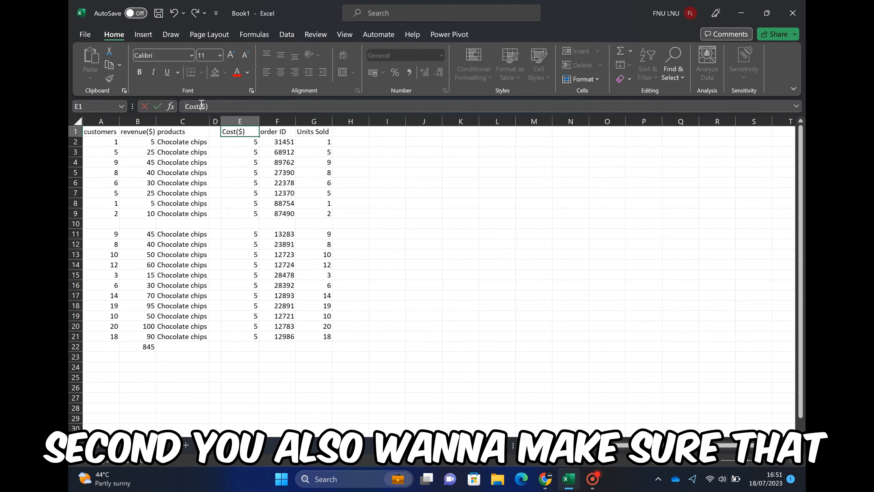
click(334, 194)
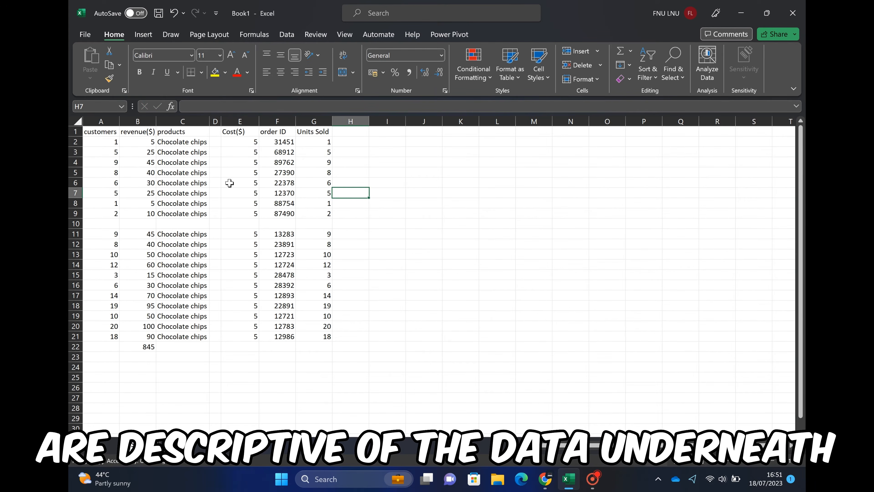
Delete the empty column D and the blank row 10 from the sales data
right_click(215, 121)
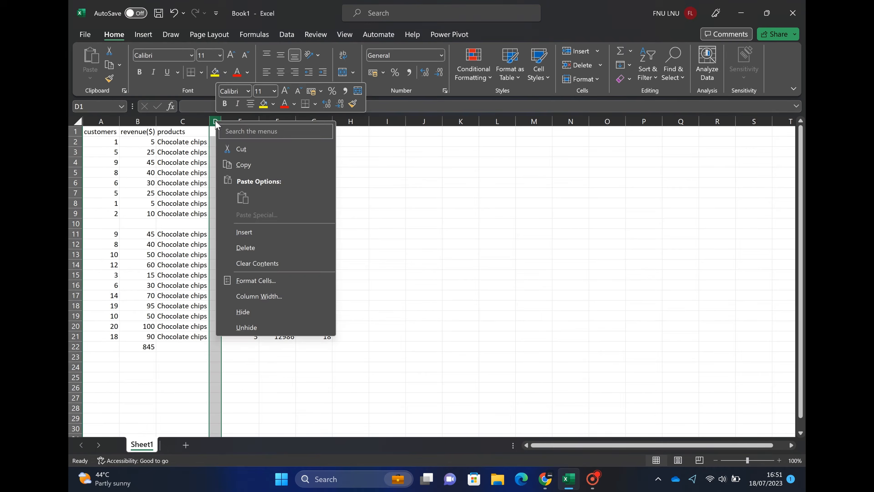
click(245, 248)
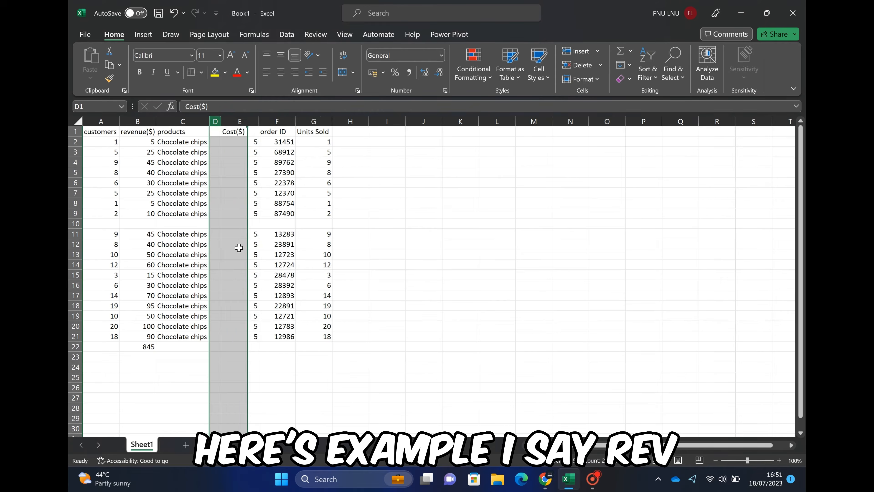
click(78, 225)
drag(78, 229, 72, 221)
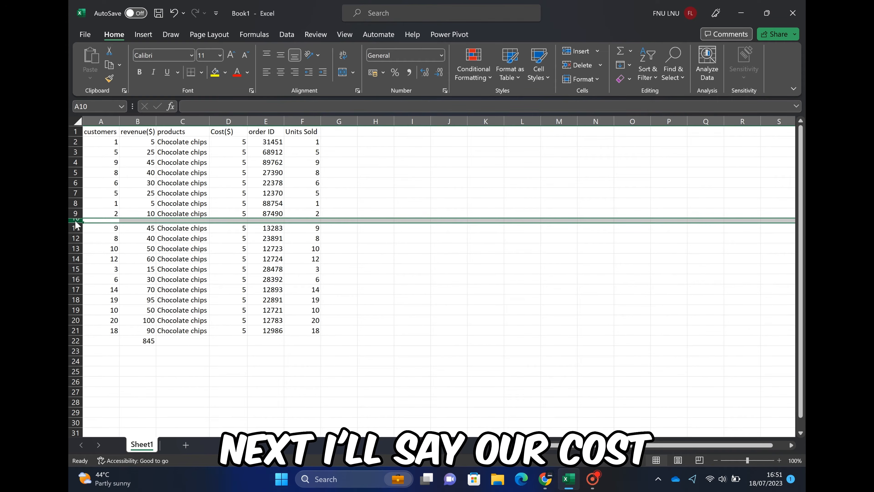
right_click(76, 223)
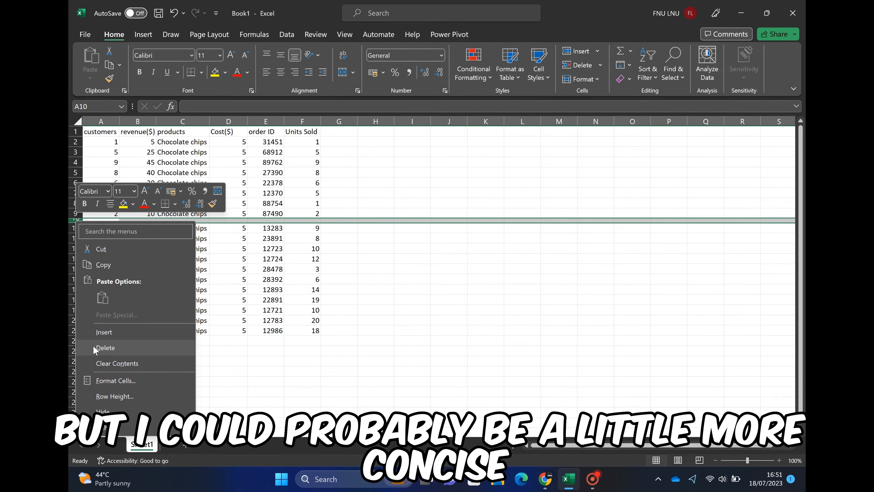
click(103, 347)
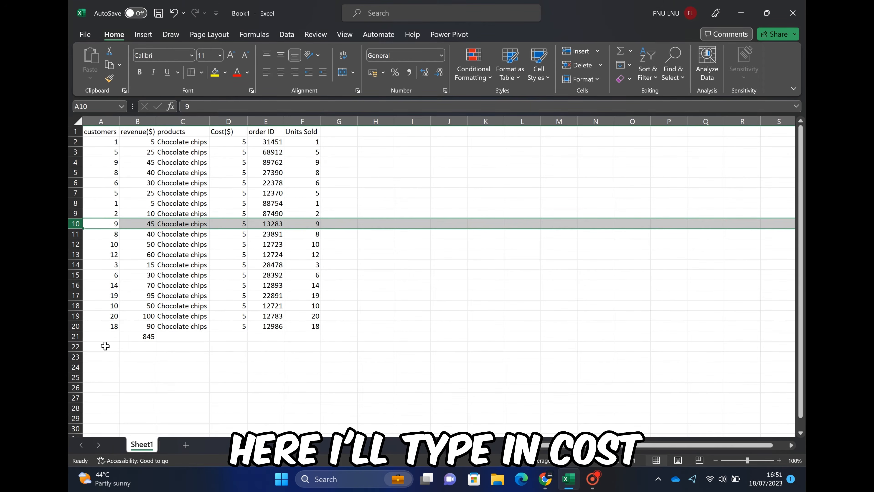
click(604, 354)
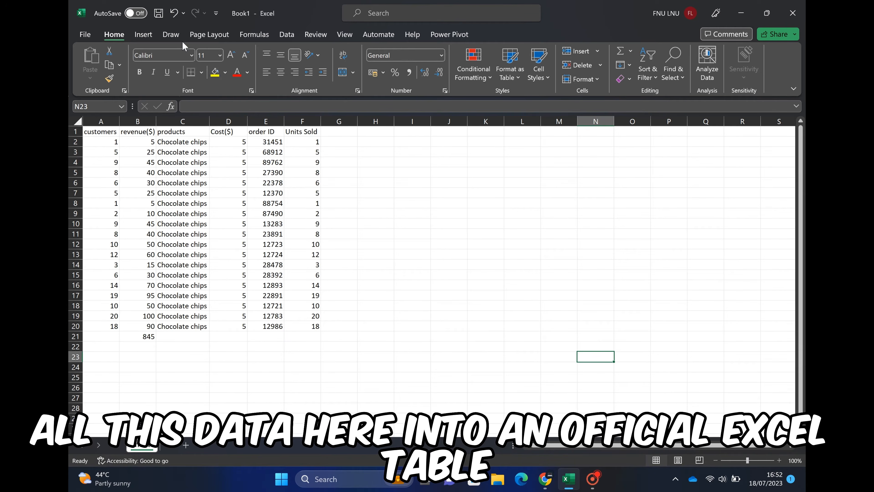
Convert the range A1:F21 into a table with headers and select a cell inside it
click(147, 34)
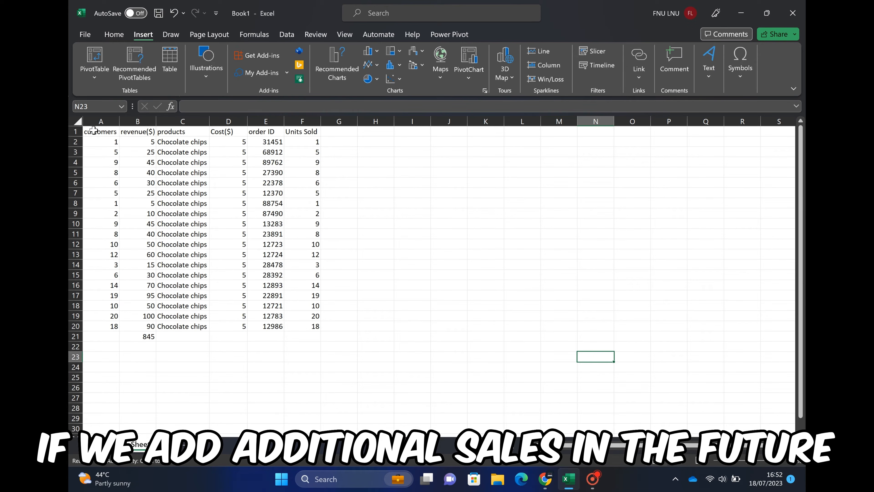
drag(88, 131, 313, 335)
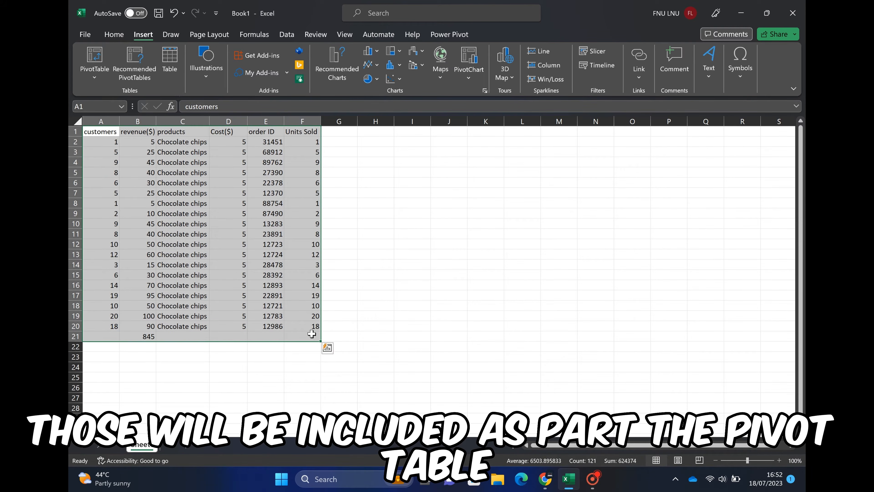
click(163, 54)
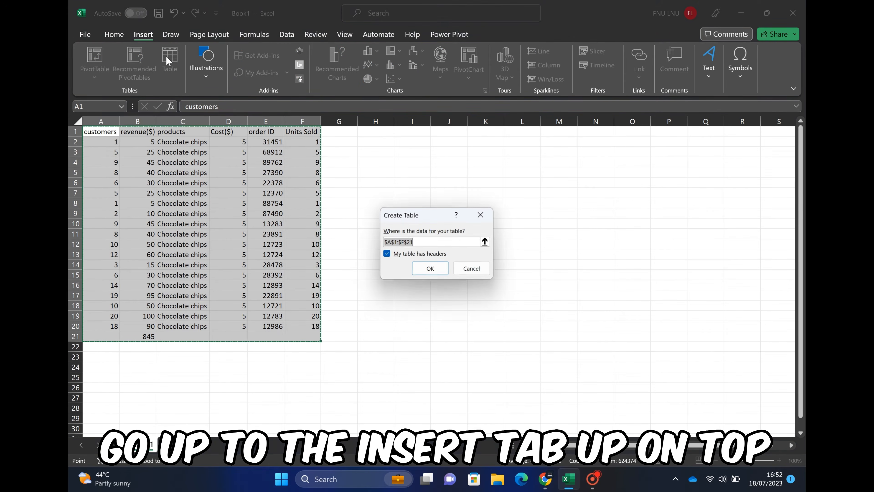
click(430, 274)
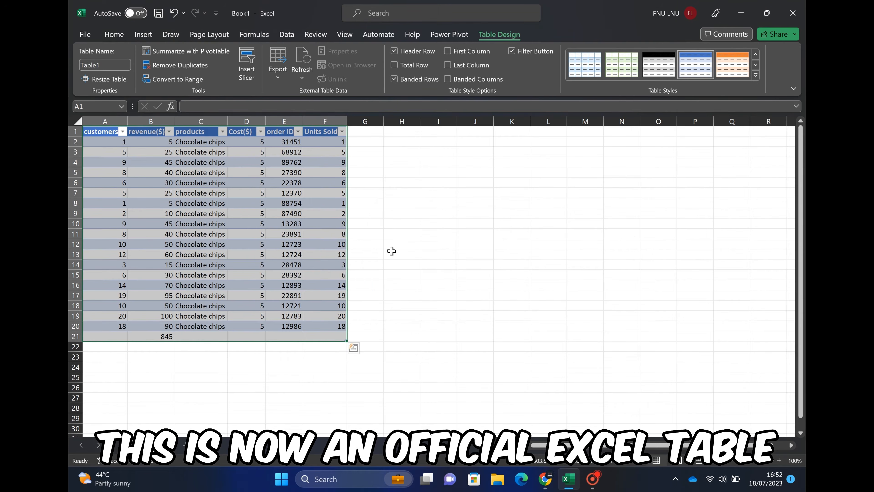
click(391, 251)
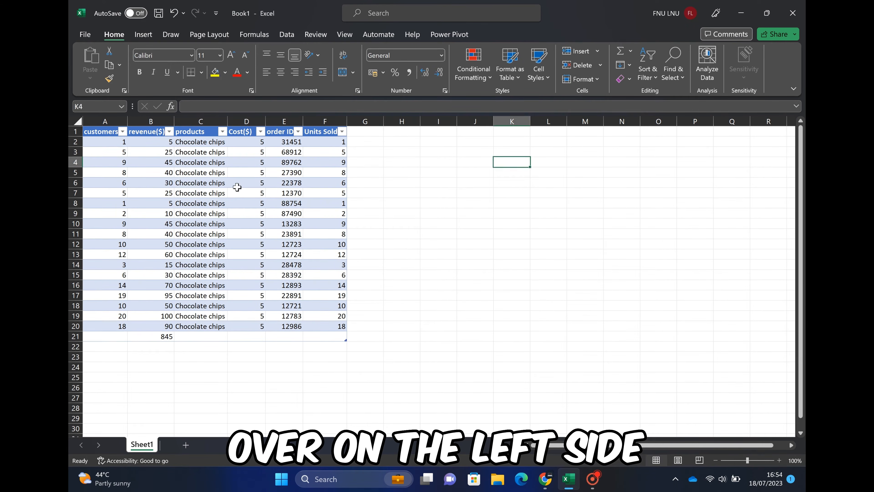
click(237, 187)
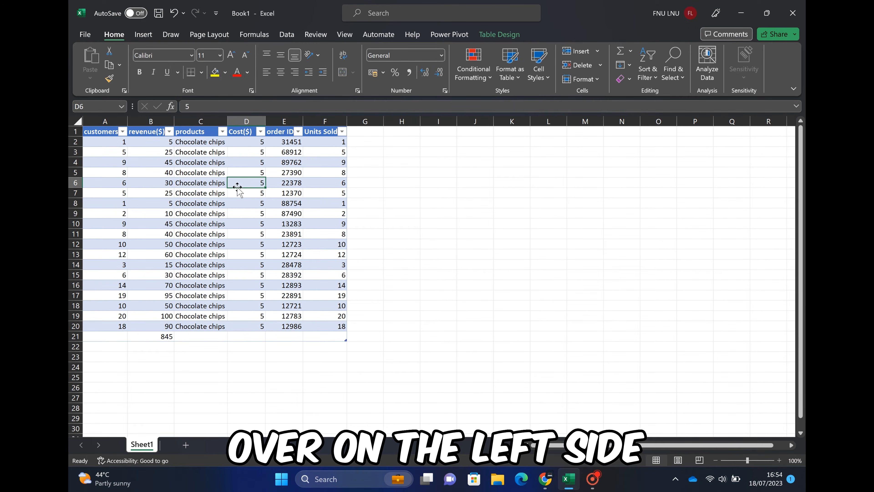
click(492, 34)
click(110, 65)
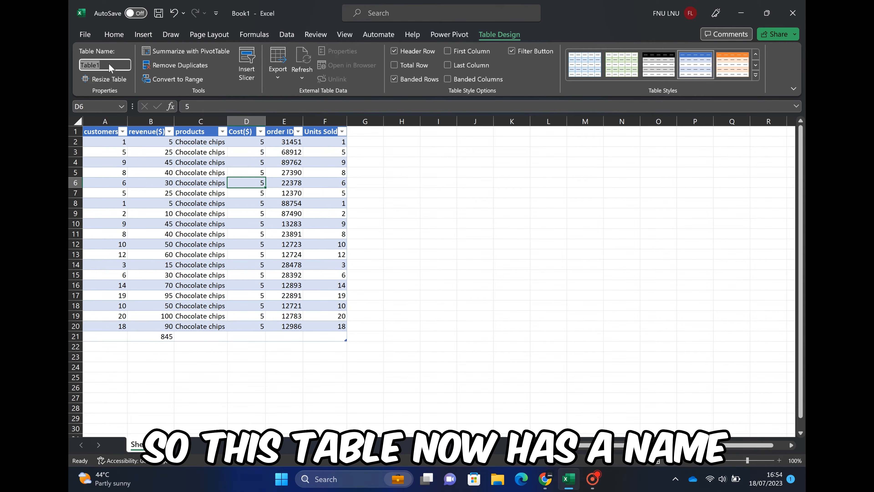
key(BackSpace)
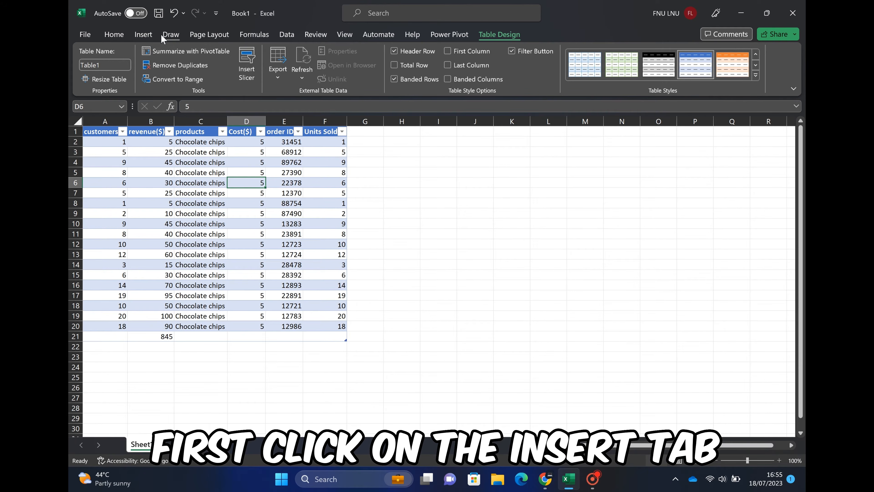
Insert a PivotTable based on Table1 in a new worksheet
click(147, 34)
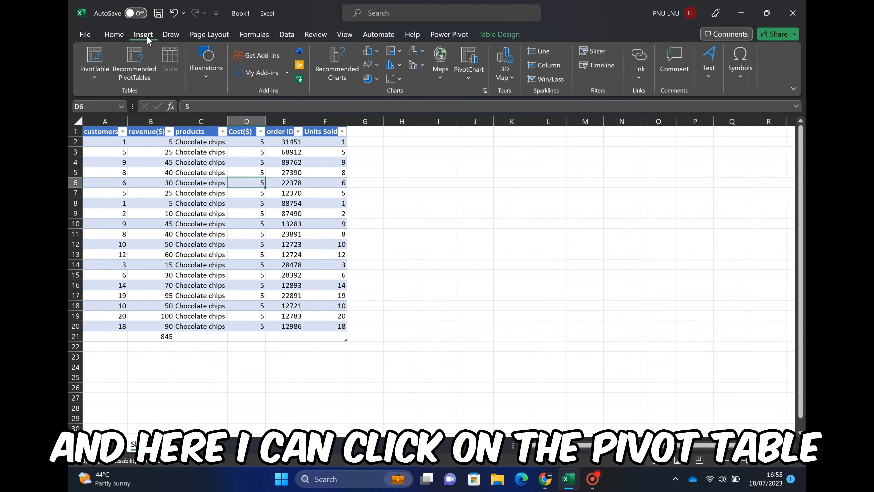
click(96, 69)
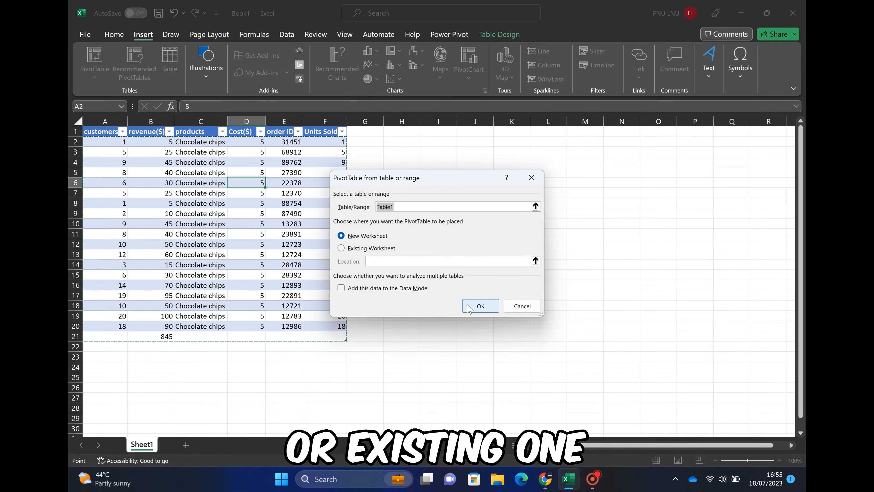
click(479, 306)
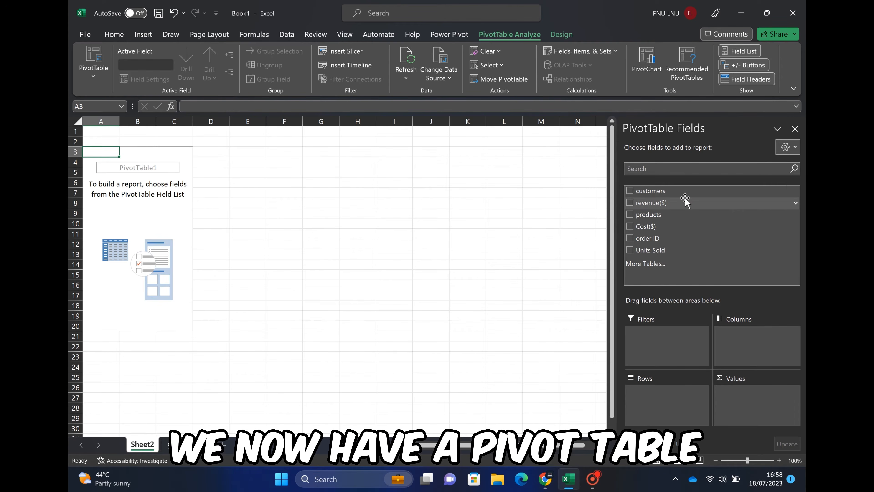
Add the customers field to the pivot table's rows and hide the worksheet row holding the (blank) label
drag(662, 191, 657, 321)
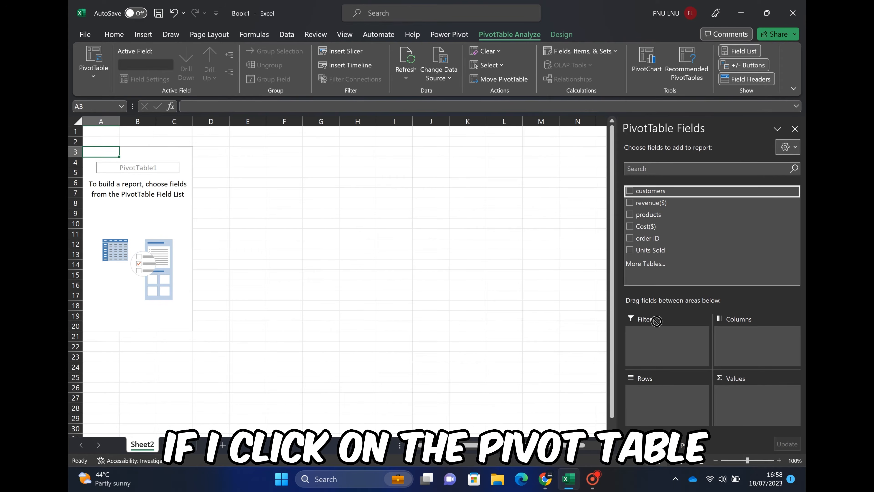
drag(654, 362, 653, 396)
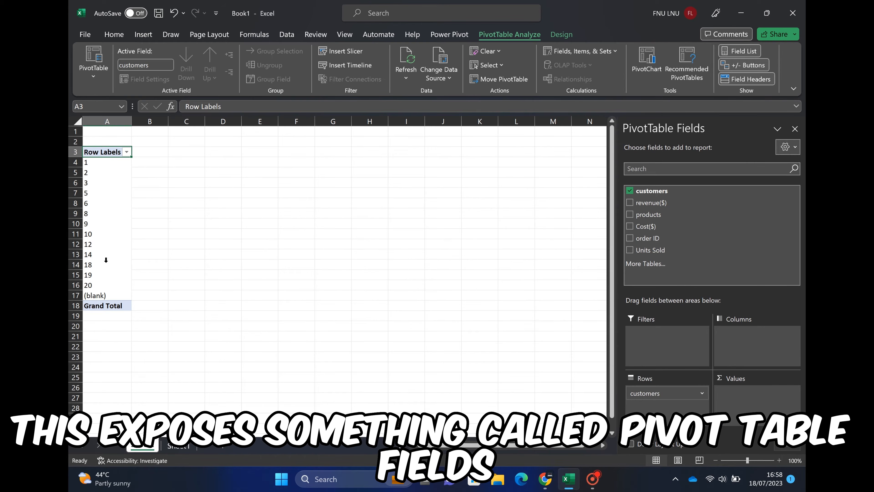
click(90, 296)
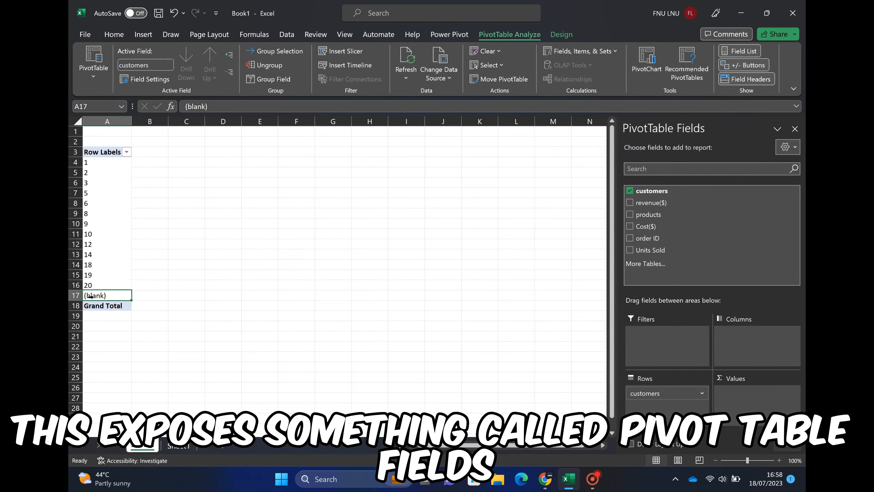
right_click(75, 296)
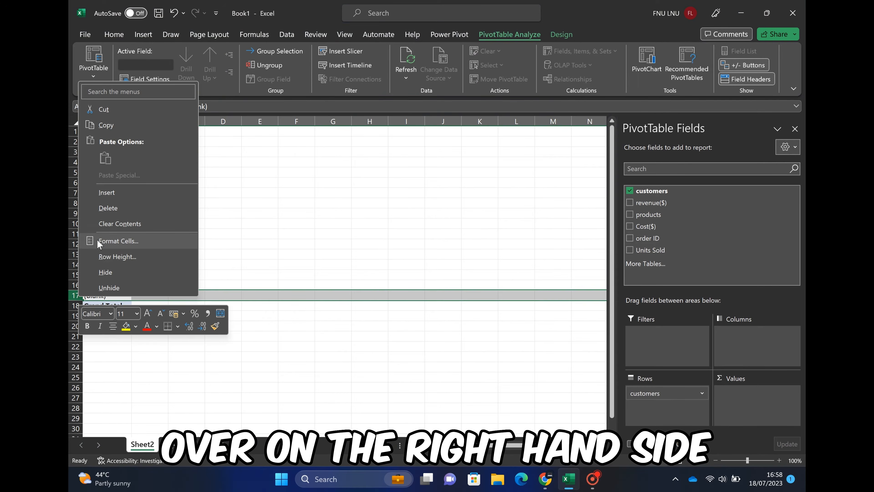
click(106, 274)
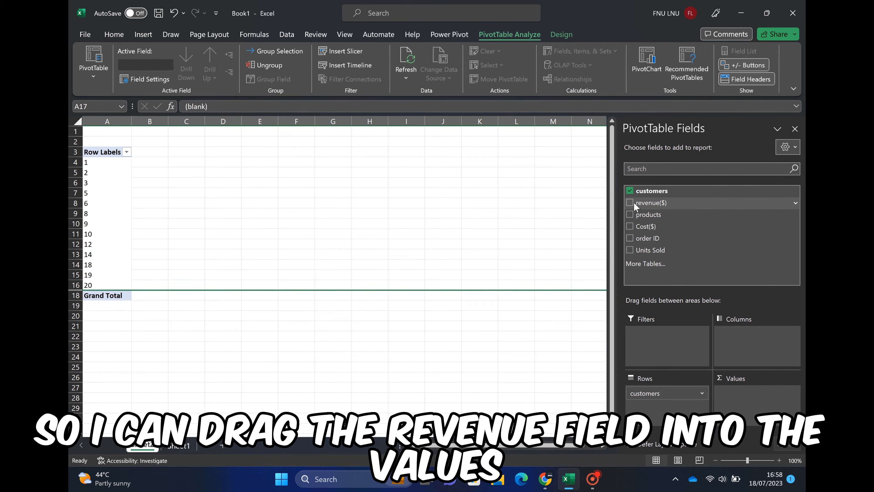
Add revenue($) to the pivot table's values and format it as Currency with the $ English (Australia) symbol
drag(634, 202, 746, 400)
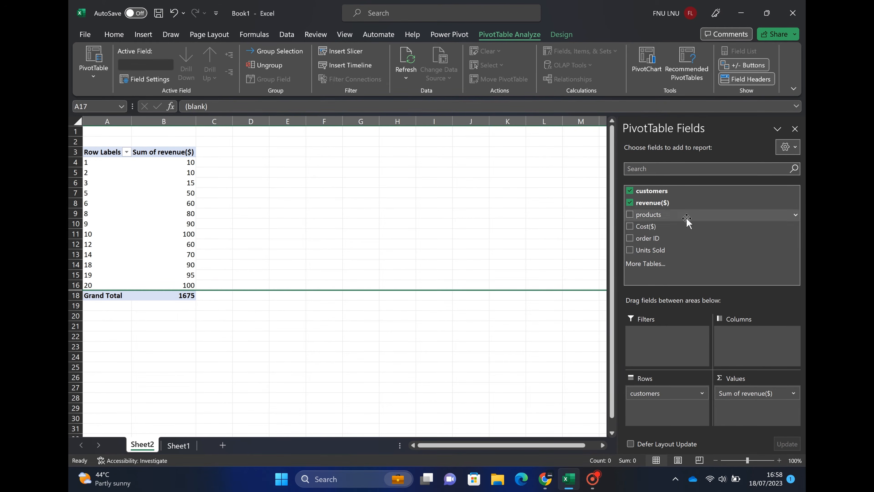
right_click(171, 190)
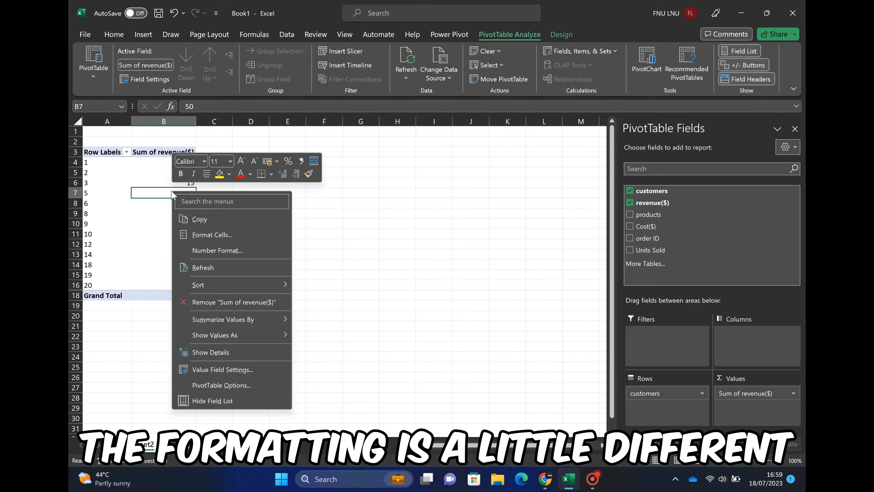
click(235, 250)
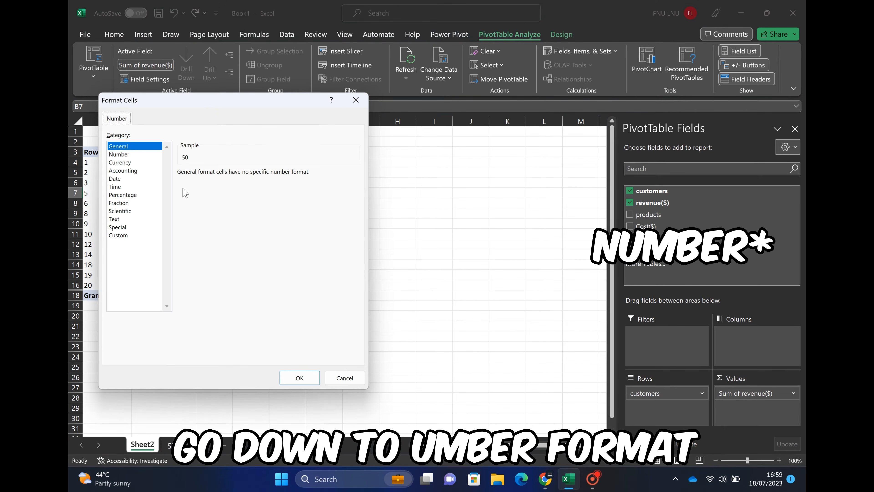
click(132, 162)
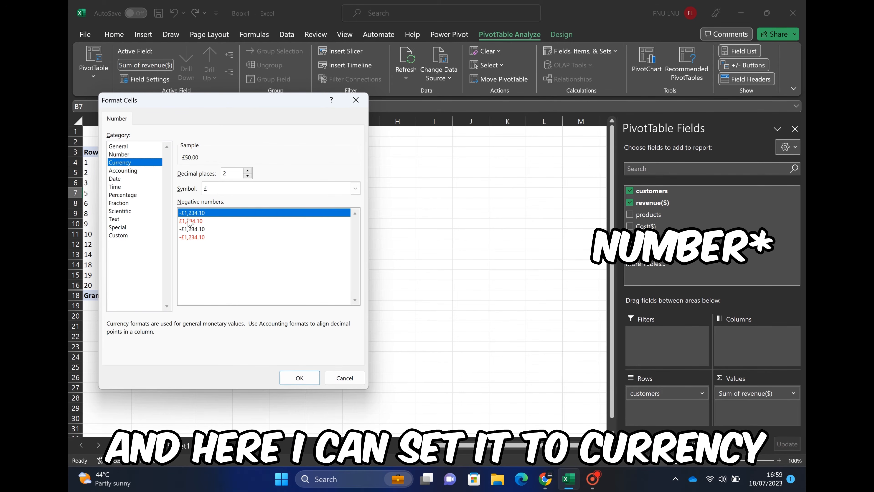
click(238, 189)
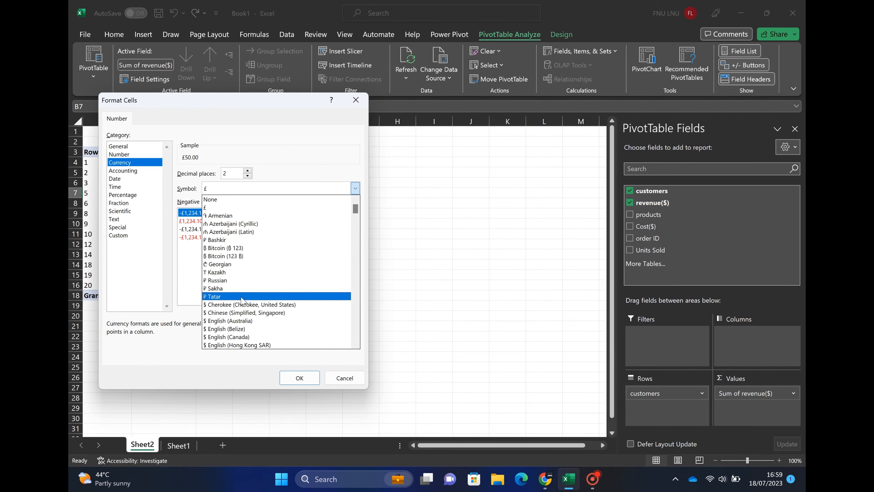
click(225, 324)
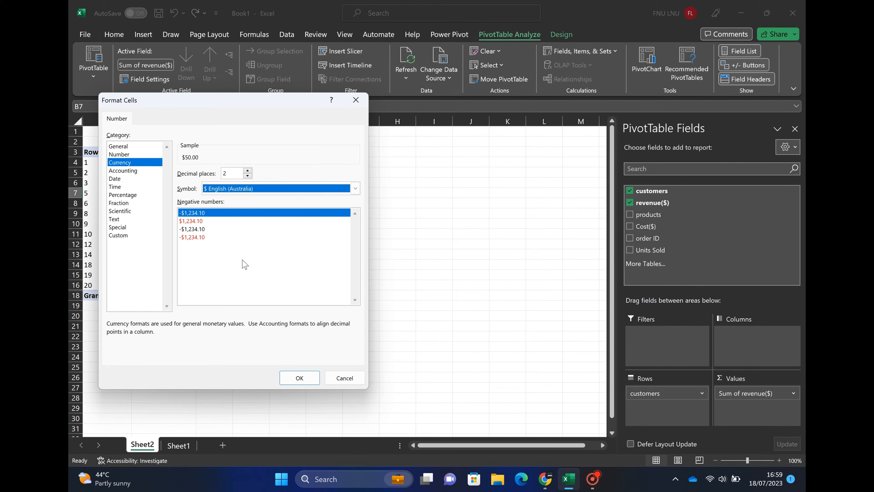
click(301, 379)
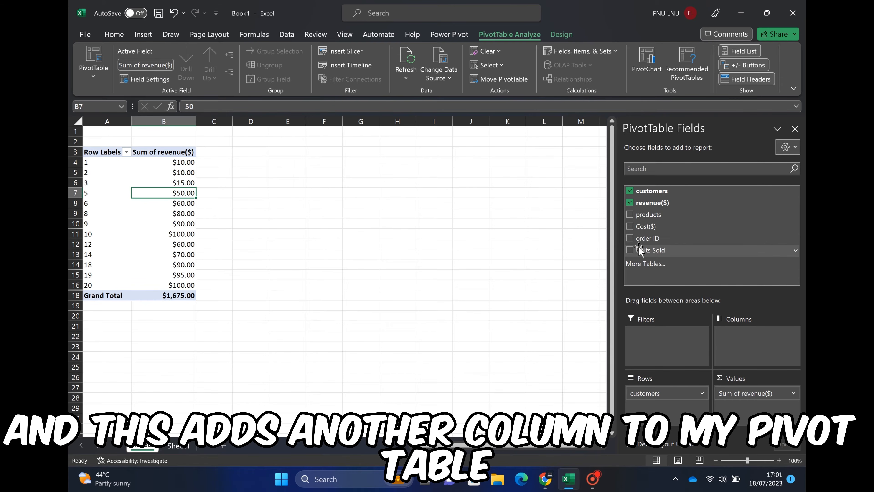
Add order ID to the pivot table's values and summarize it by Count
drag(644, 238, 739, 406)
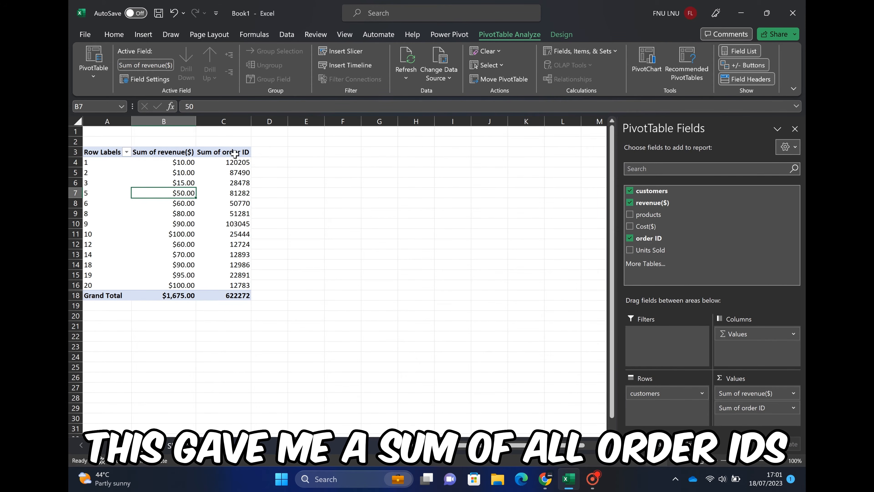
right_click(233, 186)
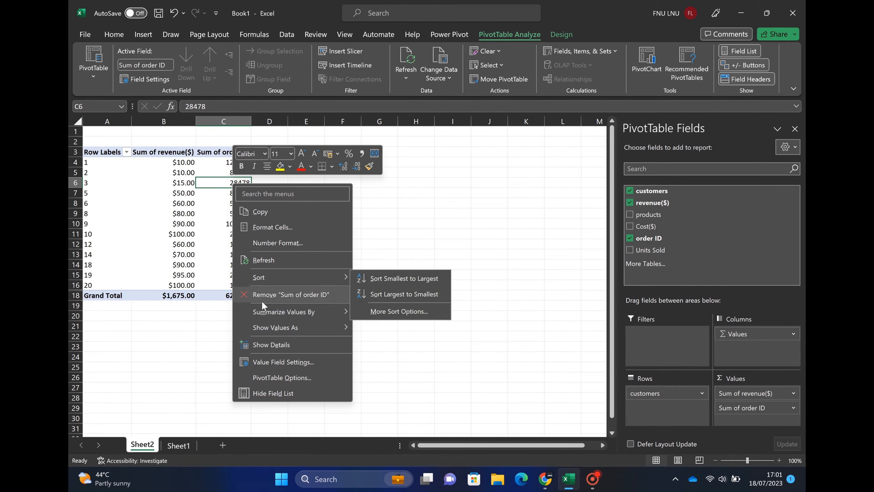
mouse_move(268, 318)
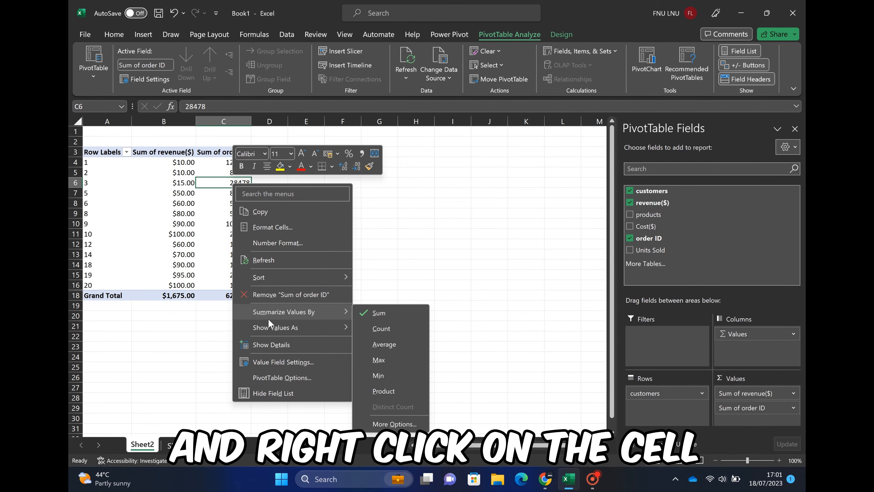
click(375, 330)
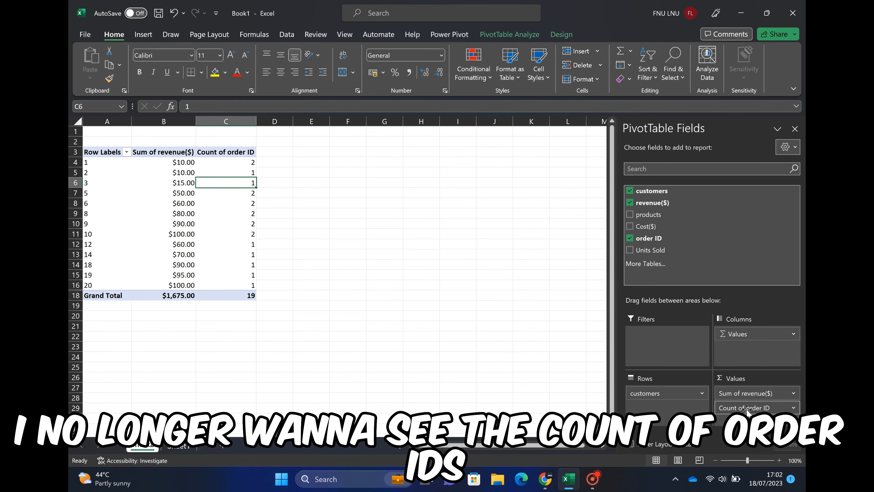
Remove Count of order ID from the pivot table's values and sort the customers by revenue from largest to smallest
drag(746, 409, 539, 304)
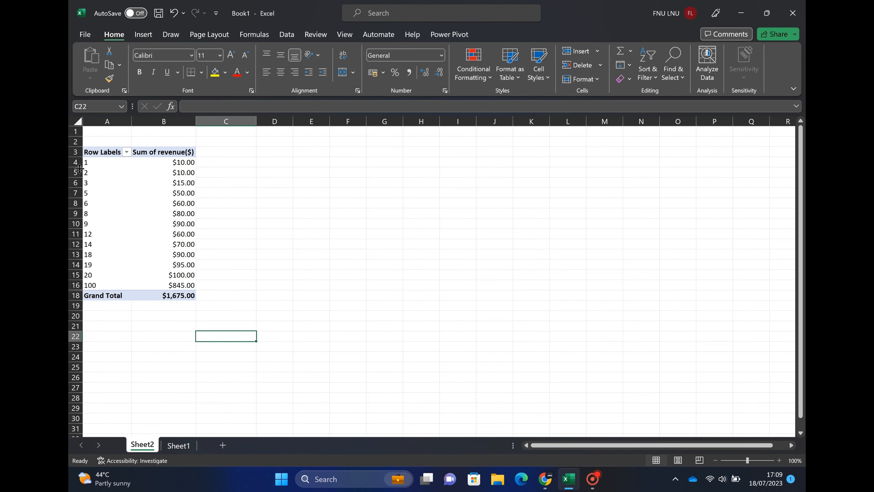
right_click(175, 207)
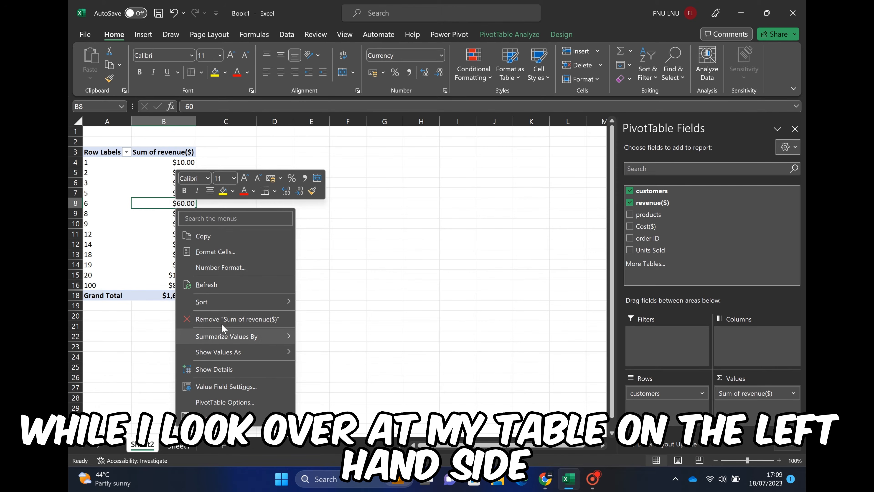
mouse_move(206, 303)
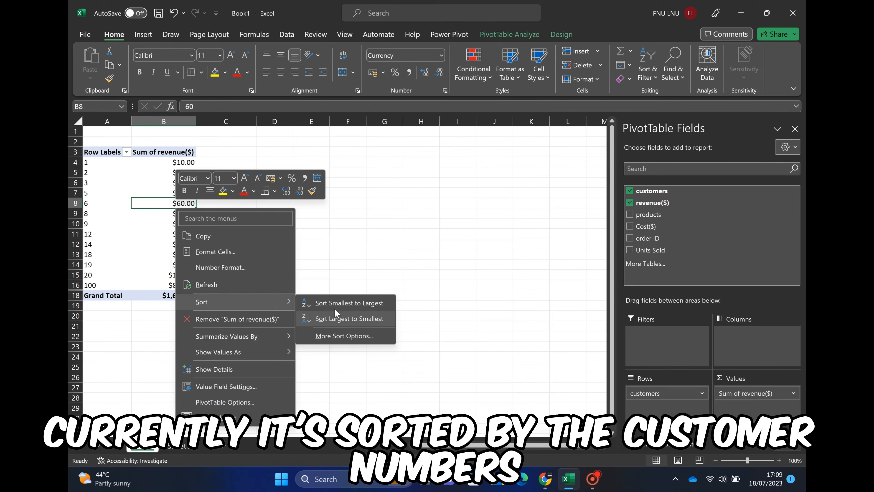
click(340, 321)
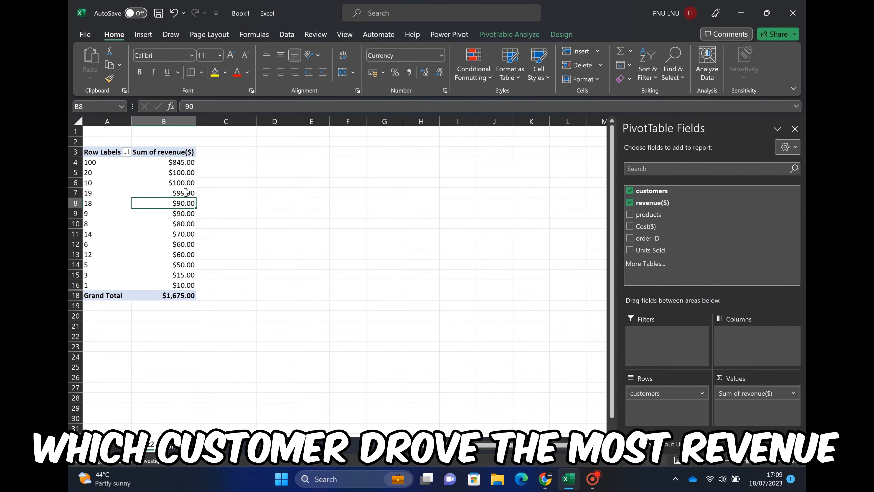
Sort the pivot table's Sum of revenue($) column from smallest to largest
right_click(142, 215)
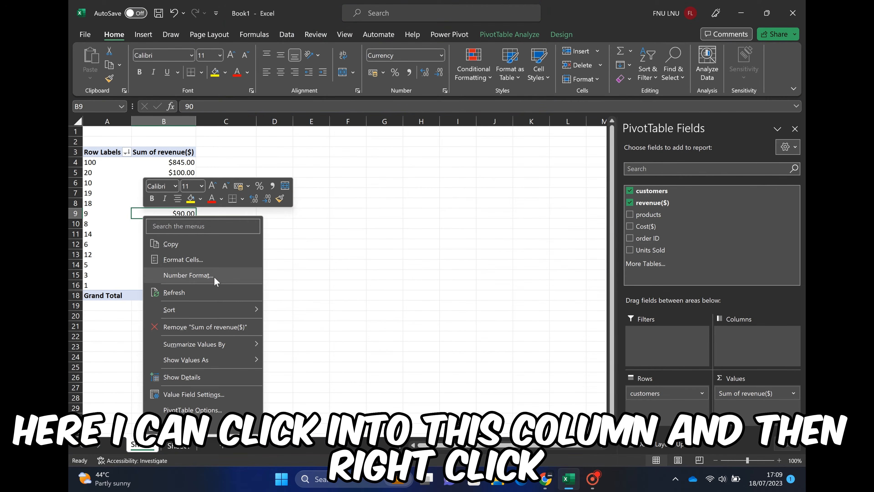
mouse_move(193, 312)
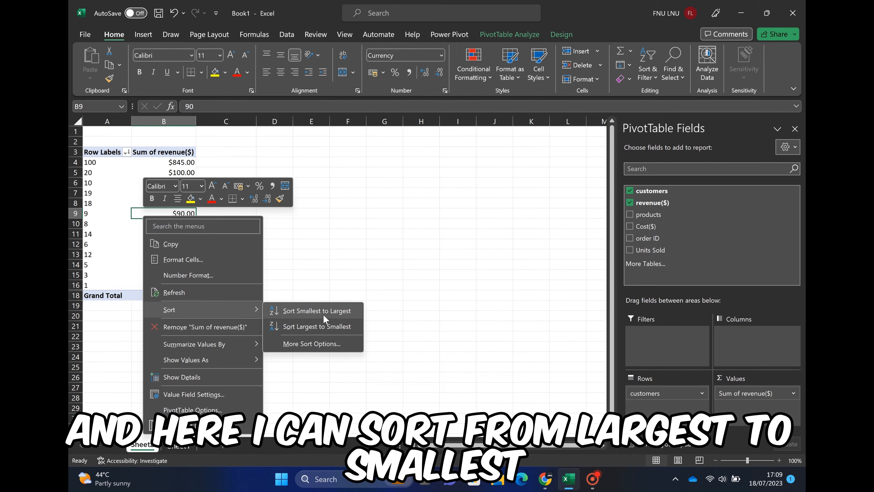
click(309, 312)
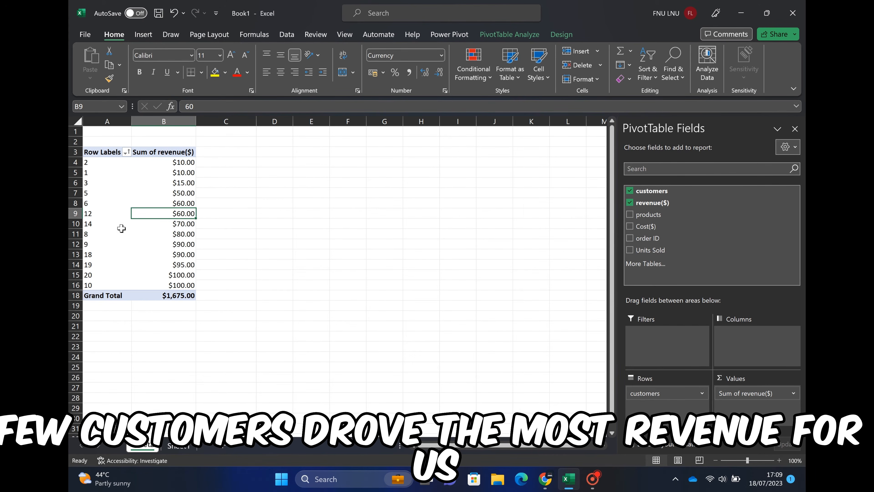
Move customer 1 to the beginning of the pivot table's row labels
right_click(89, 173)
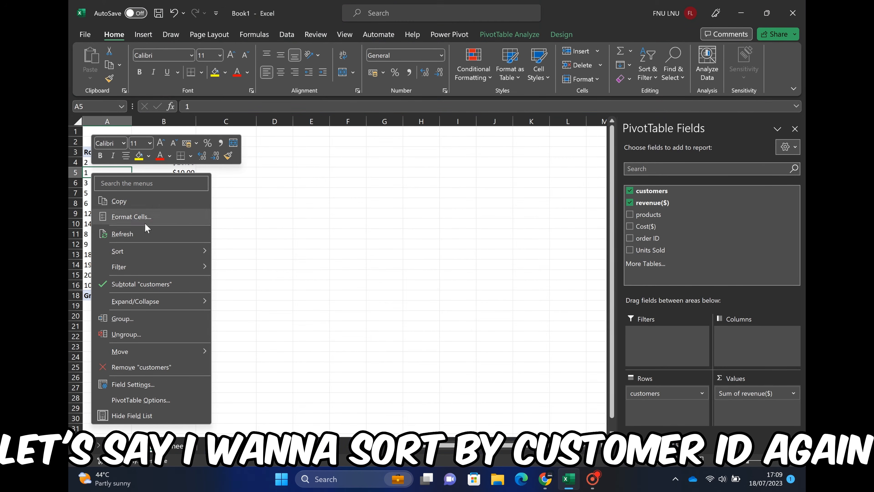
mouse_move(135, 254)
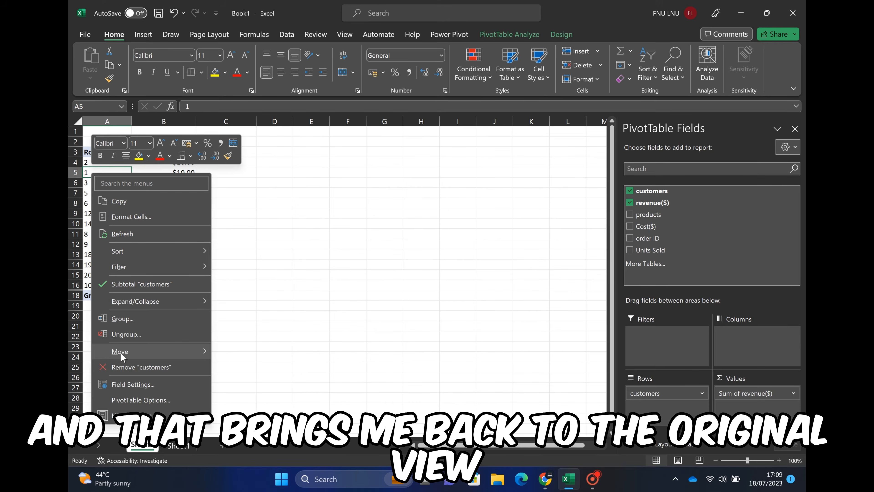
mouse_move(123, 357)
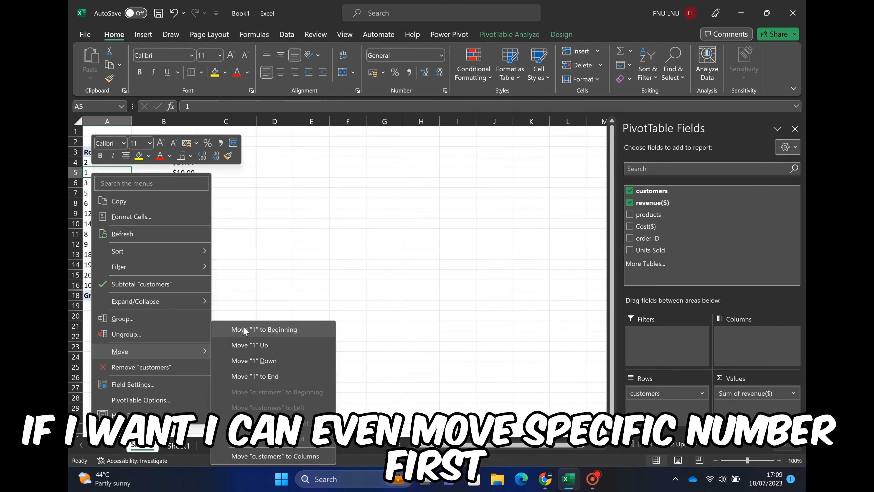
click(264, 327)
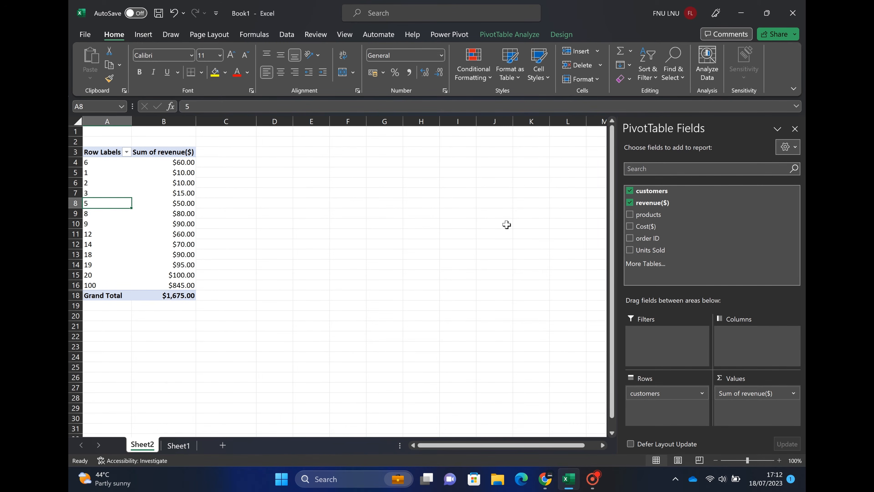
Add the products field to the pivot table's filters and filter the report to Chocolate chips
drag(638, 214, 642, 347)
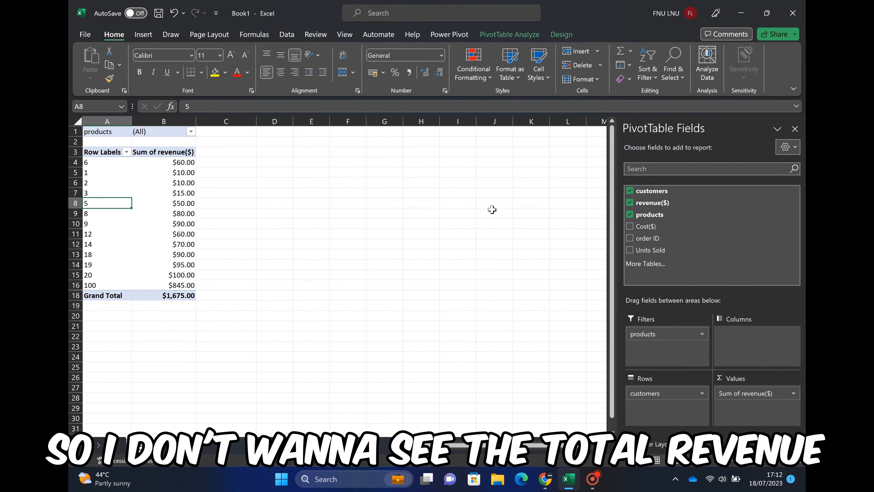
click(162, 139)
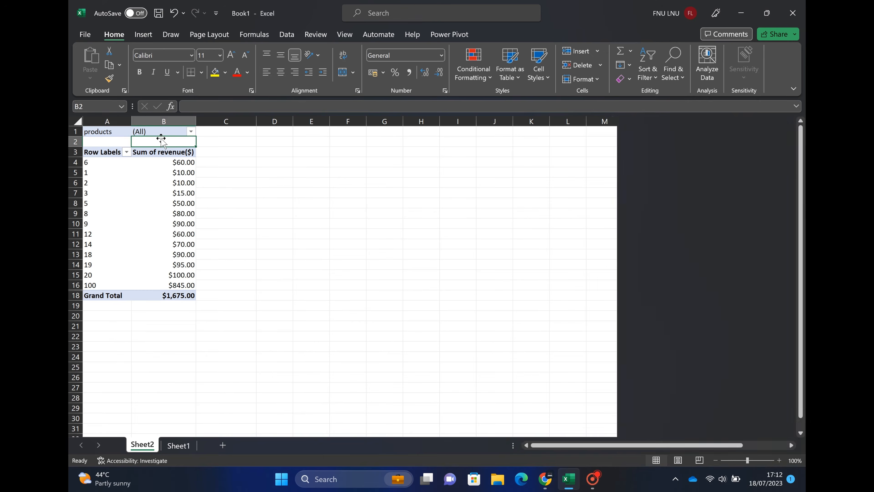
click(190, 132)
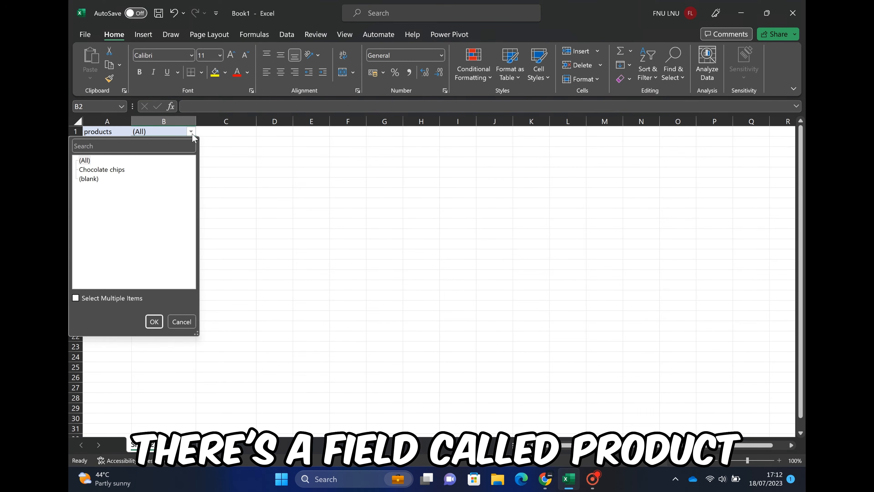
click(98, 170)
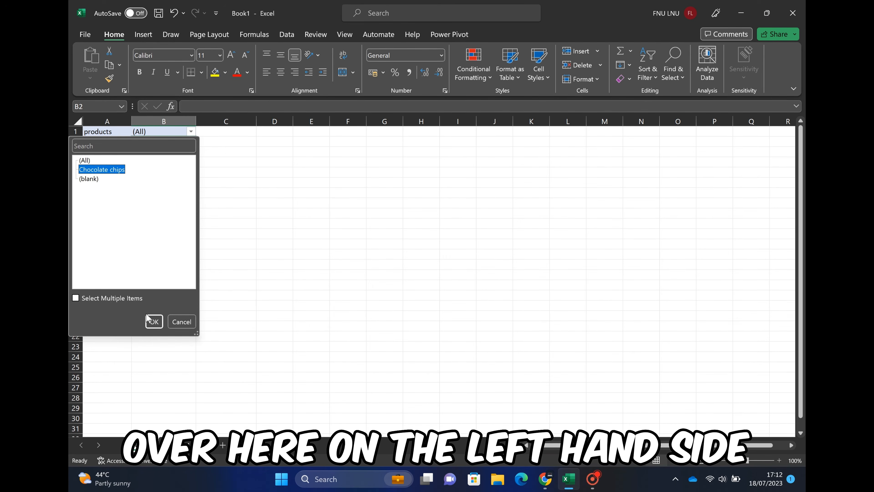
click(153, 321)
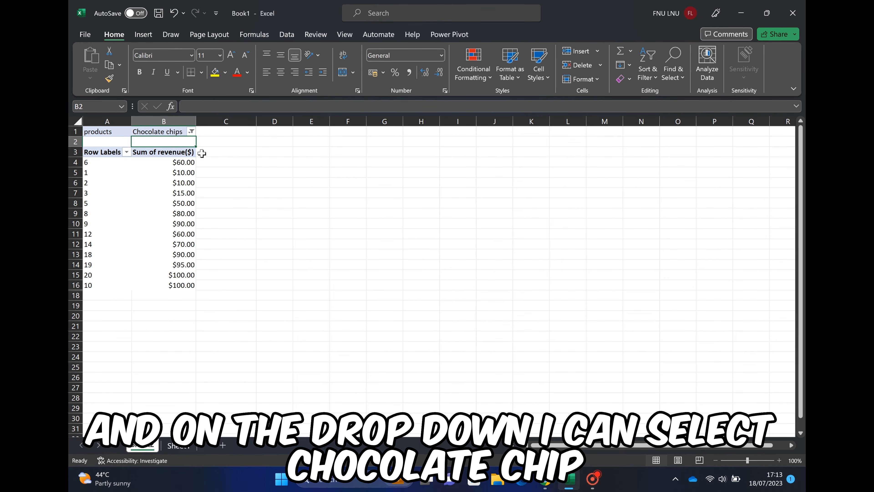
click(192, 131)
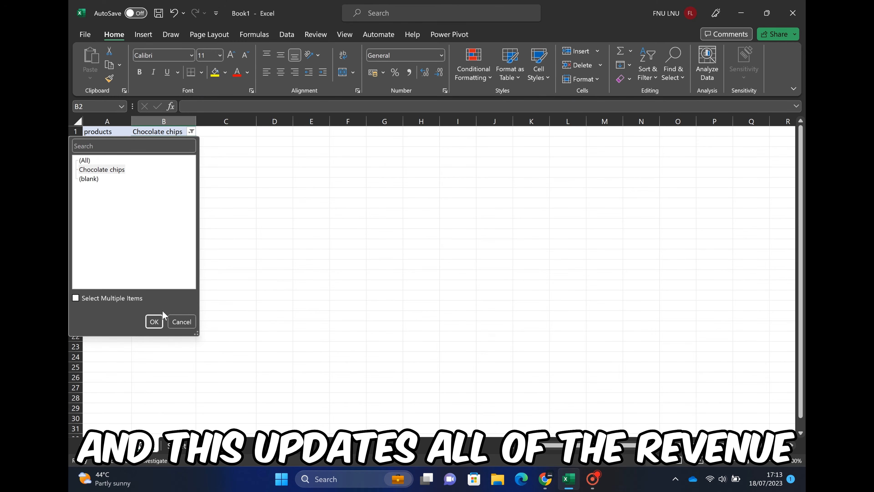
click(155, 327)
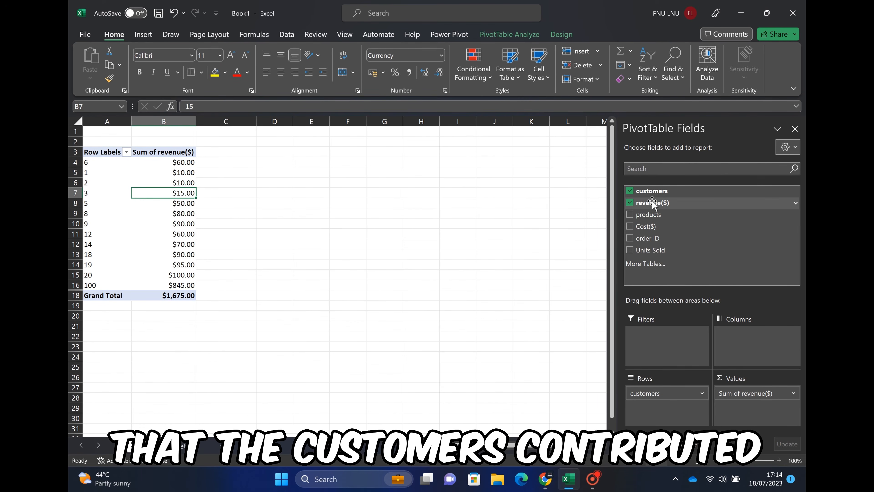
Add revenue($) to the pivot table's values a second time and show that column as % of Column Total
drag(652, 199, 757, 420)
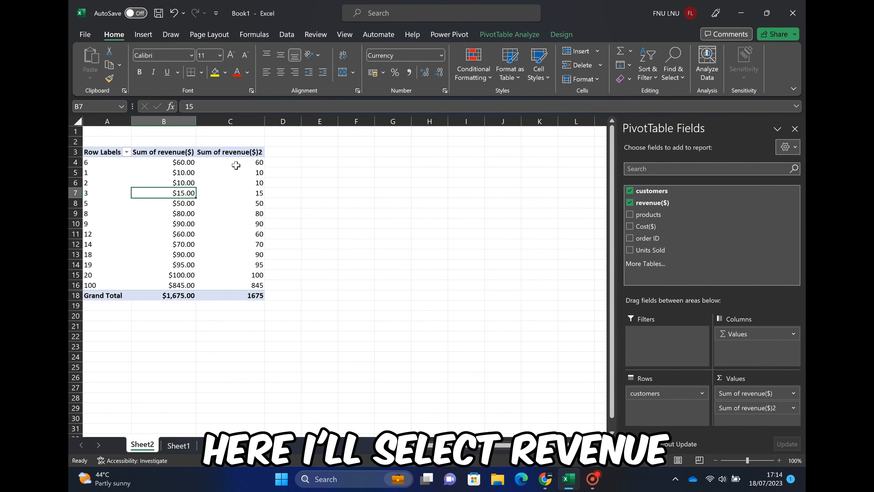
click(247, 161)
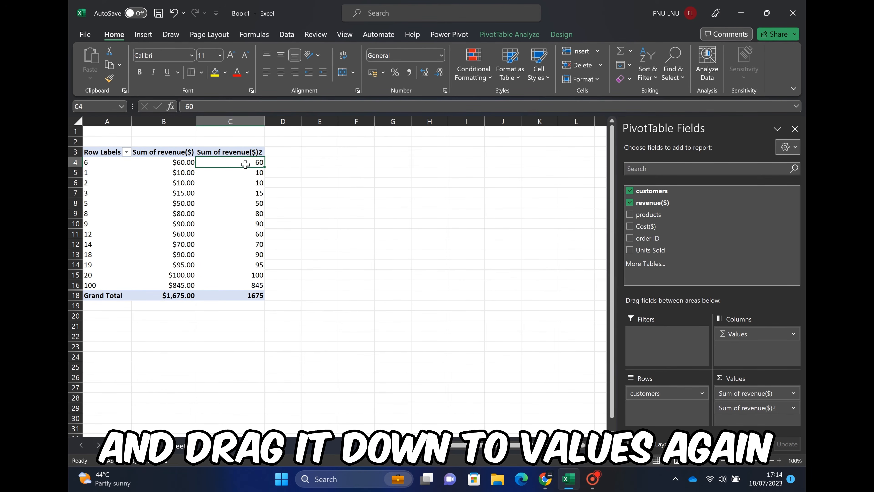
drag(247, 161, 252, 290)
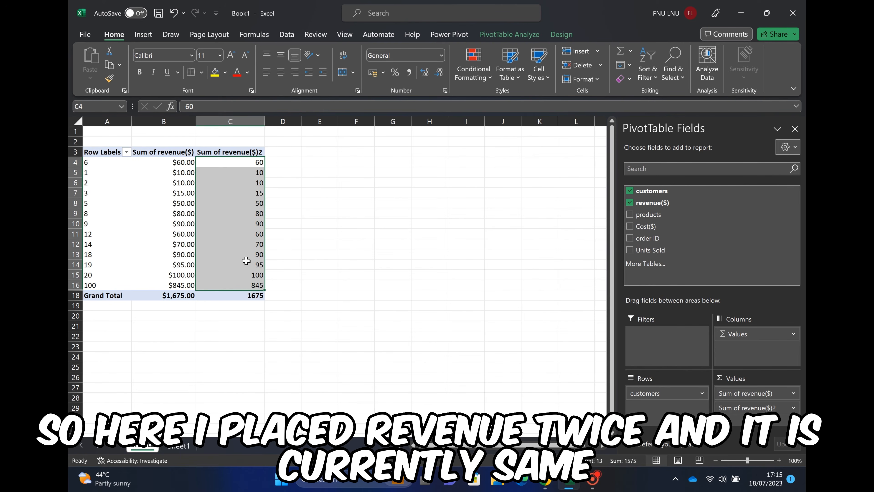
right_click(246, 260)
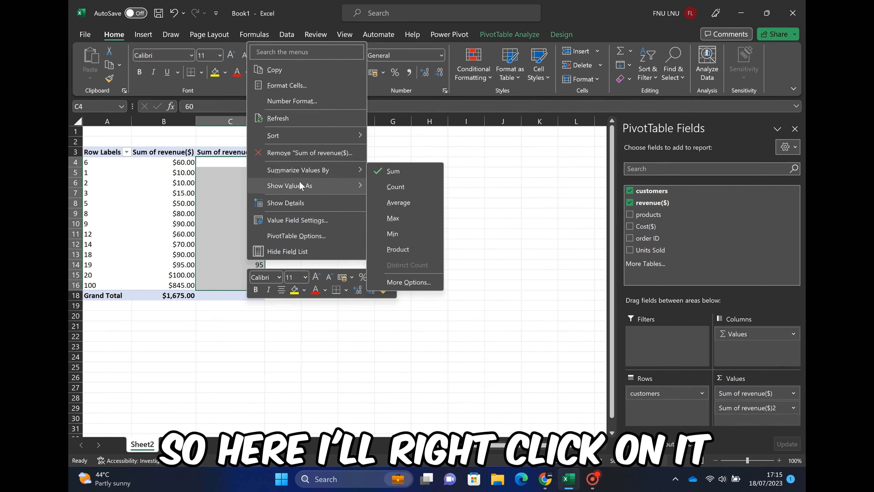
mouse_move(296, 187)
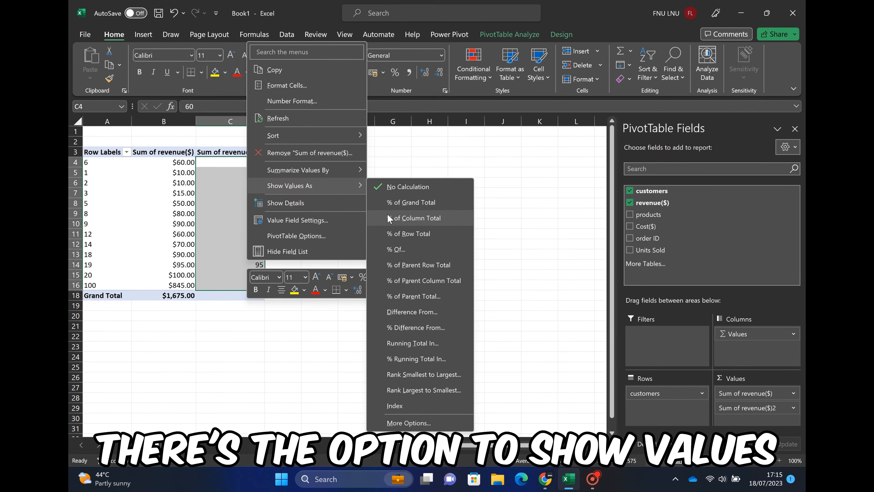
click(412, 216)
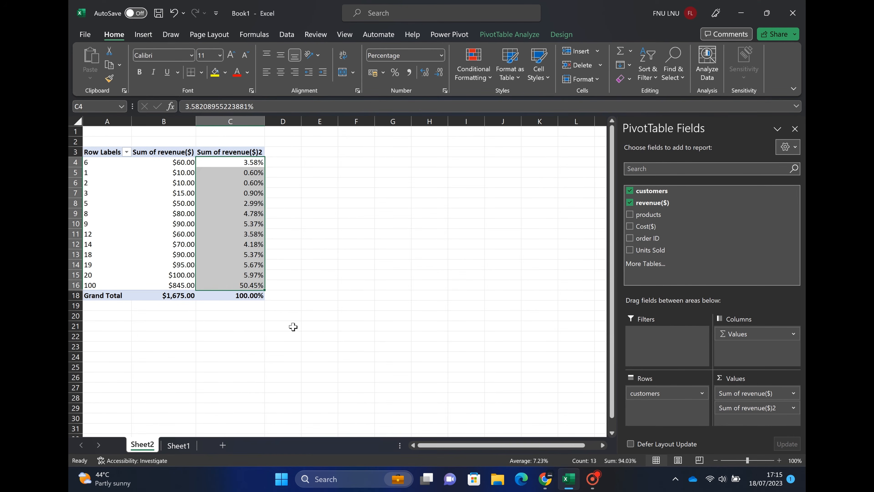
click(241, 390)
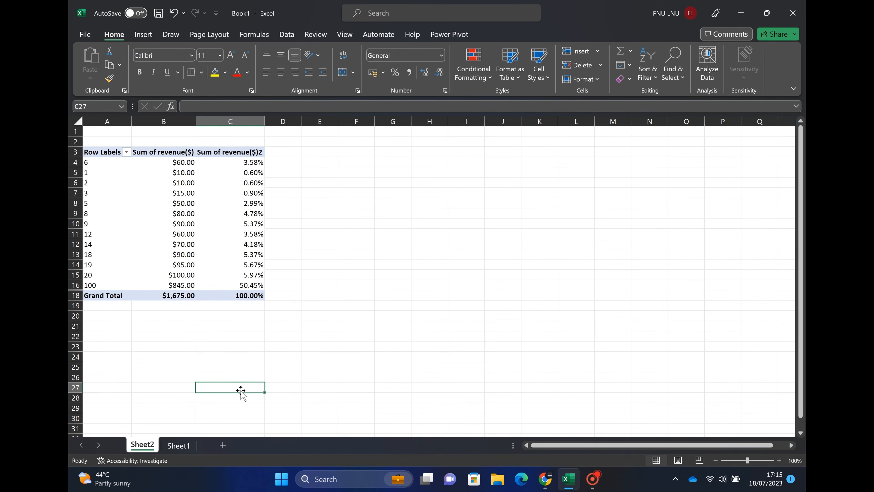
Rename the second revenue column's header in C3 to "% of Revenue"
click(220, 153)
click(255, 106)
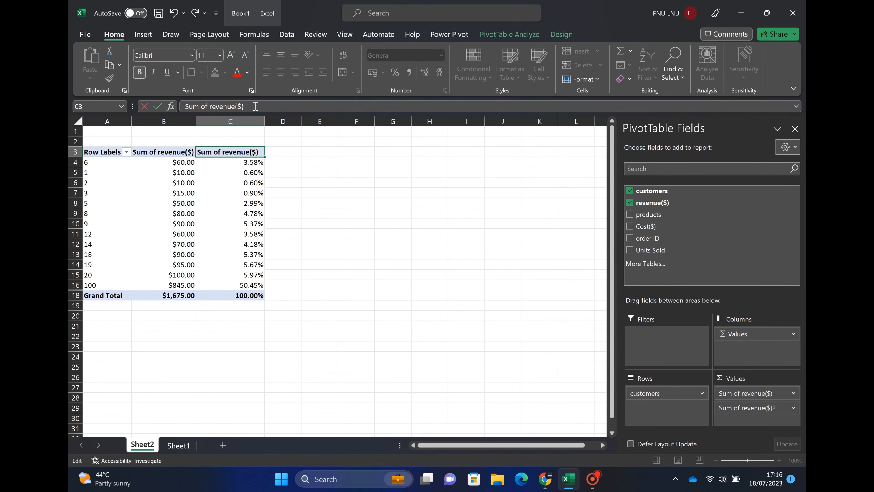
key(BackSpace)
key(BackSpace)
key(BackSpace)
key(BackSpace)
key(BackSpace)
key(BackSpace)
key(BackSpace)
key(BackSpace)
key(BackSpace)
key(BackSpace)
key(BackSpace)
key(BackSpace)
key(BackSpace)
key(BackSpace)
key(BackSpace)
key(BackSpace)
key(BackSpace)
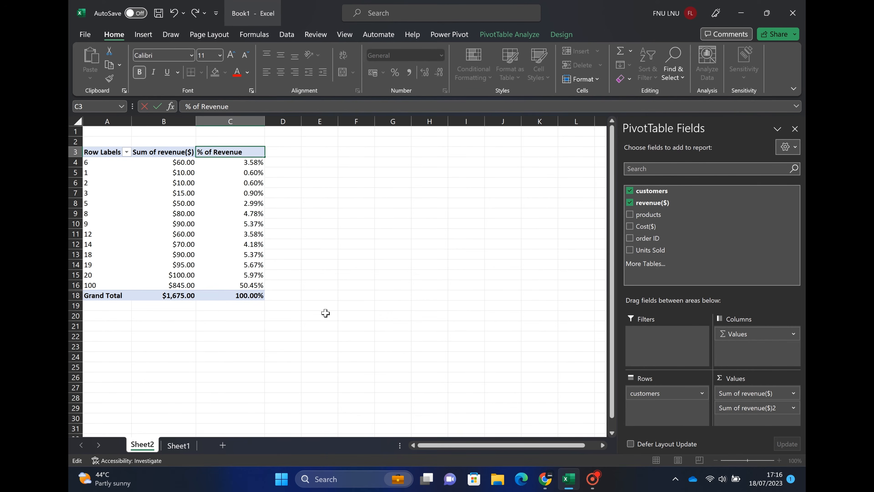
text(% of Revenue)
key(Return)
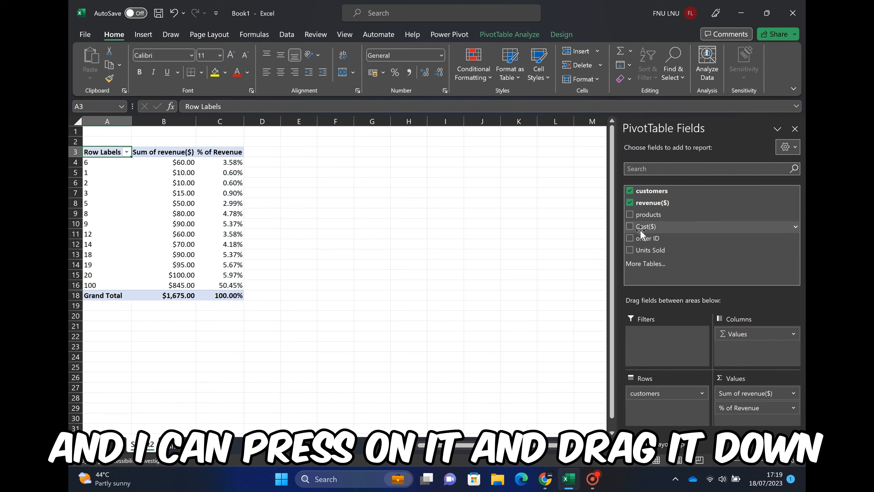
Add the products field to the pivot table's rows beneath customers and collapse customers 6 and 1
drag(648, 217, 636, 406)
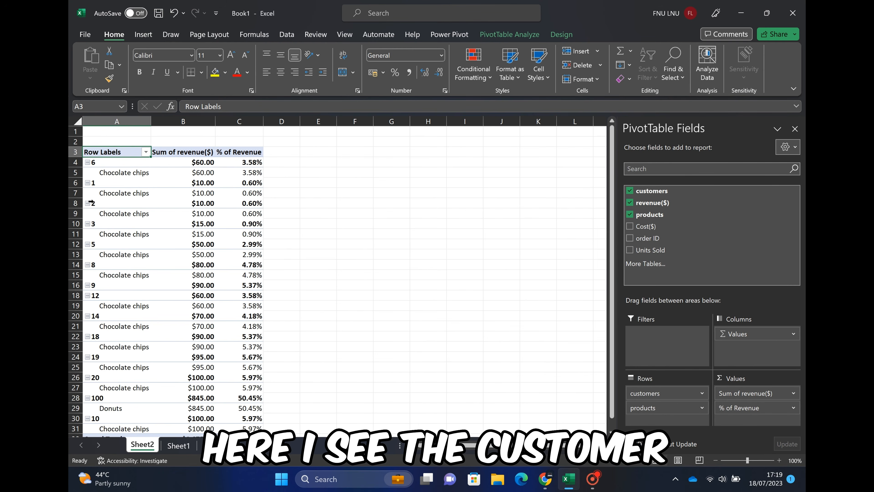
click(88, 162)
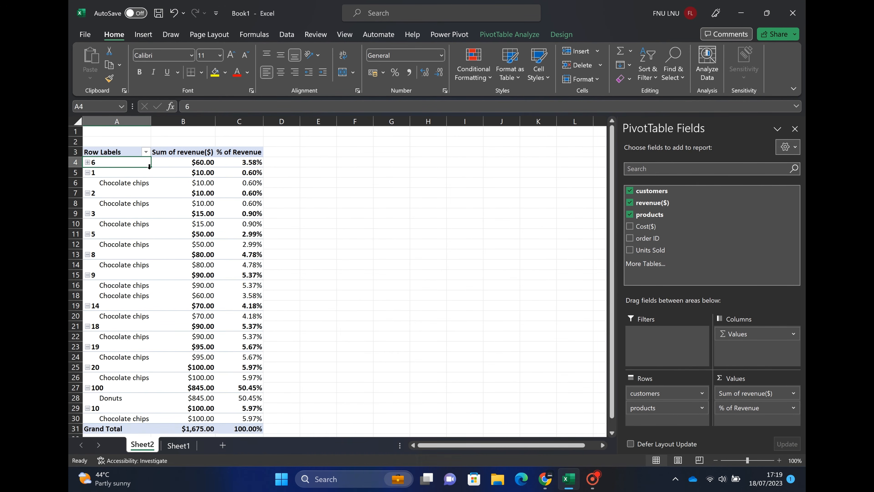
click(88, 173)
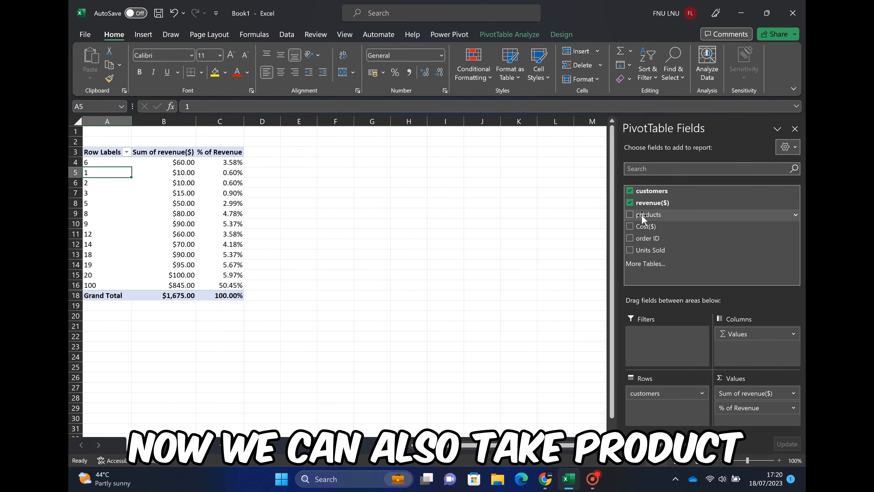
Add the products field to the pivot table's columns
mouse_move(641, 214)
mouse_down()
mouse_move(709, 273)
mouse_move(730, 368)
mouse_move(747, 350)
mouse_up()
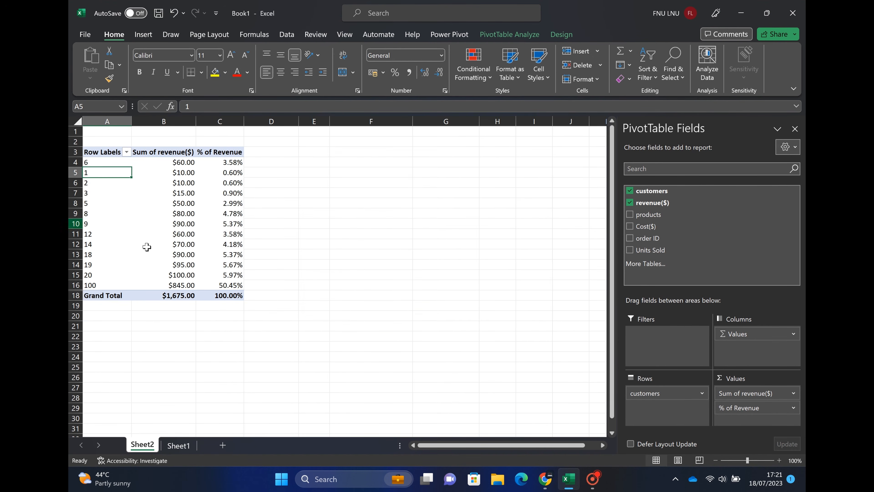
Apply the light orange PivotTable style to the pivot table
click(200, 174)
click(569, 33)
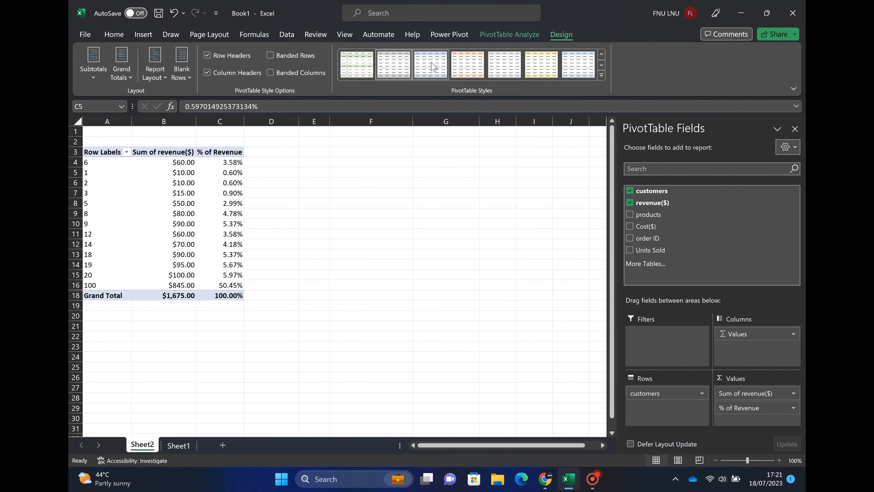
click(458, 72)
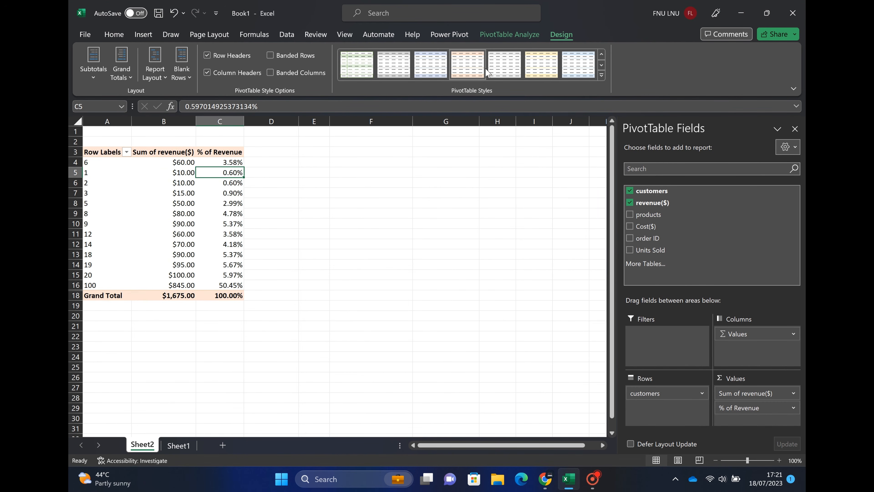